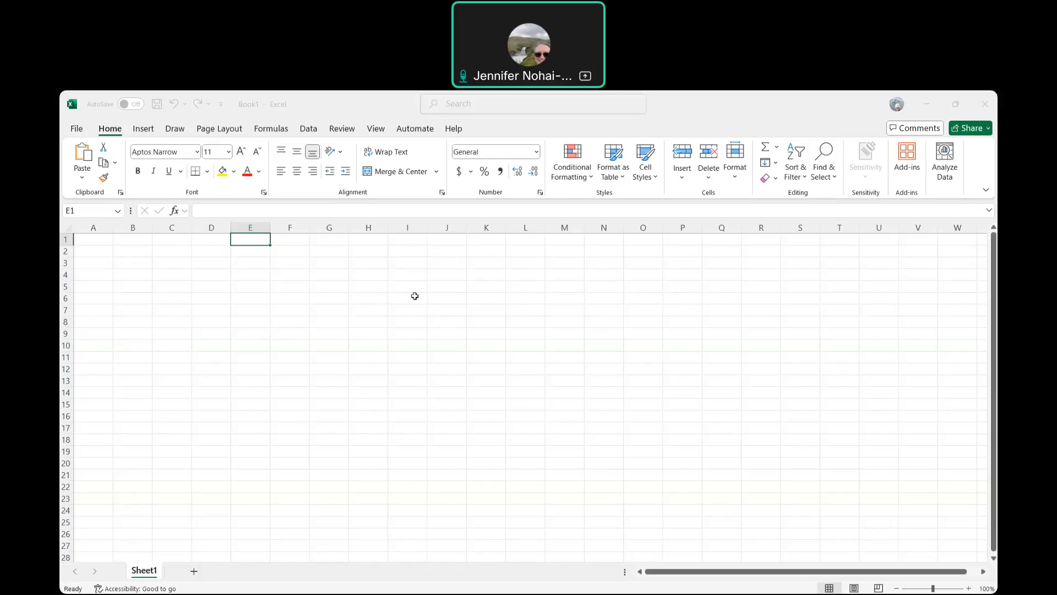
# - Enter the colour names Grey, Green, Red, Black, White and Blue in cells A1 through A6
pyautogui.click(93, 239)
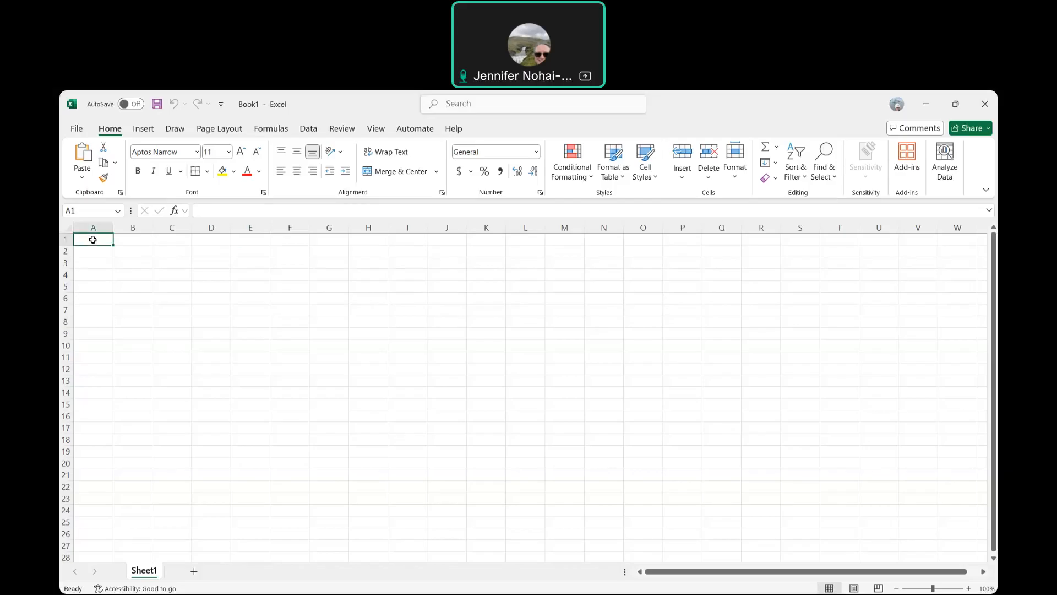
pyautogui.write('Grey')
pyautogui.press('Return')
pyautogui.write('Green')
pyautogui.press('Return')
pyautogui.write('Red')
pyautogui.press('Return')
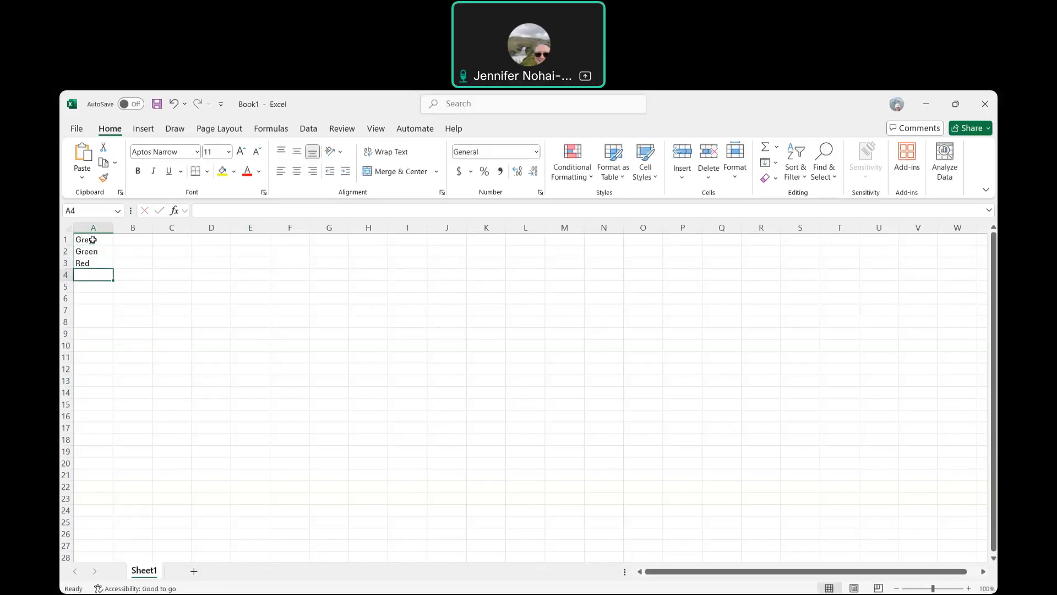
pyautogui.write('Black')
pyautogui.press('Return')
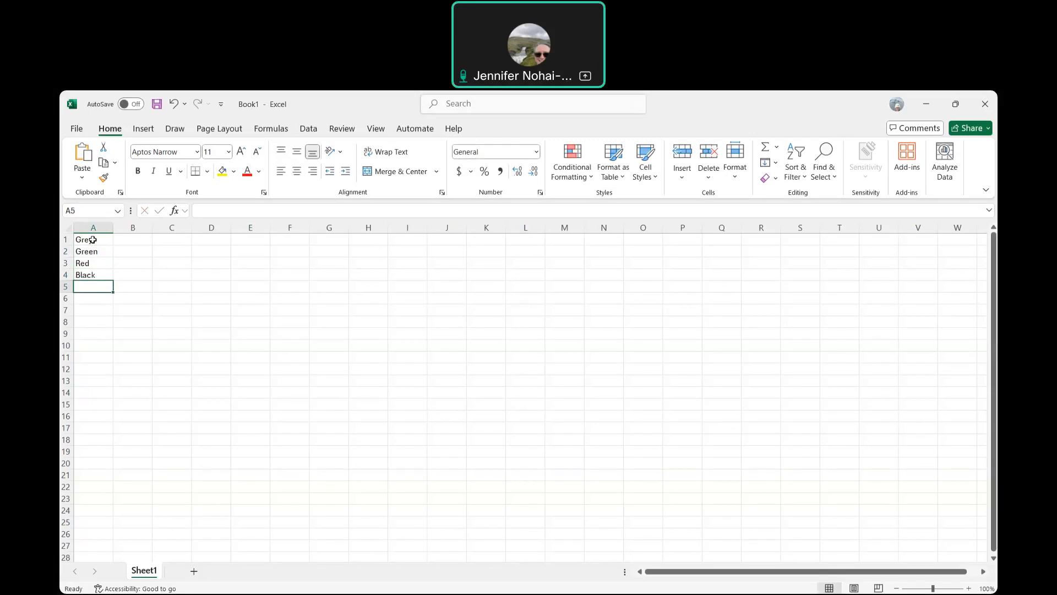
pyautogui.write('White')
pyautogui.press('Return')
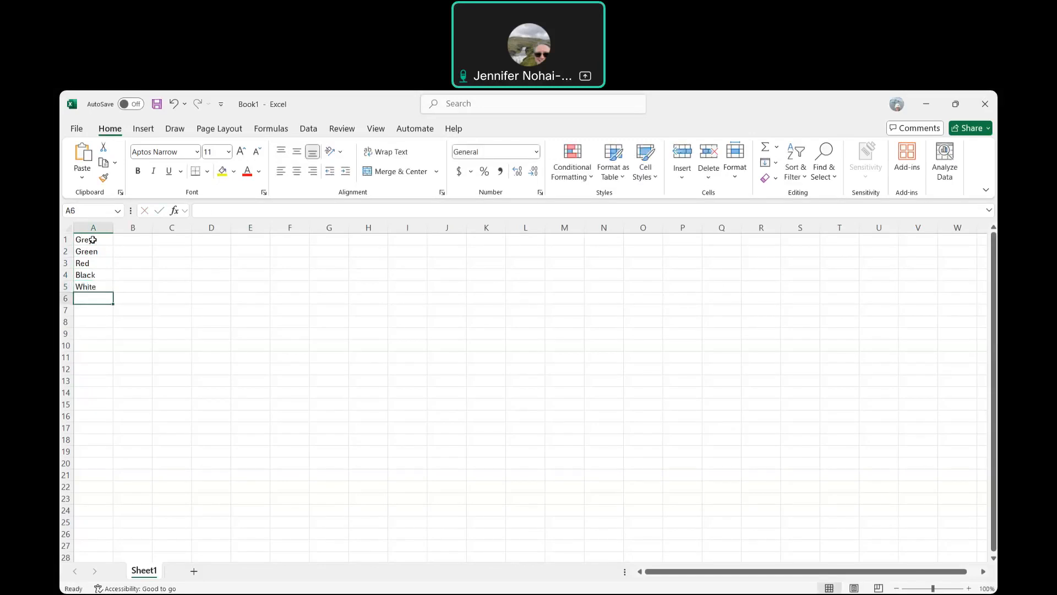
pyautogui.write('Blue')
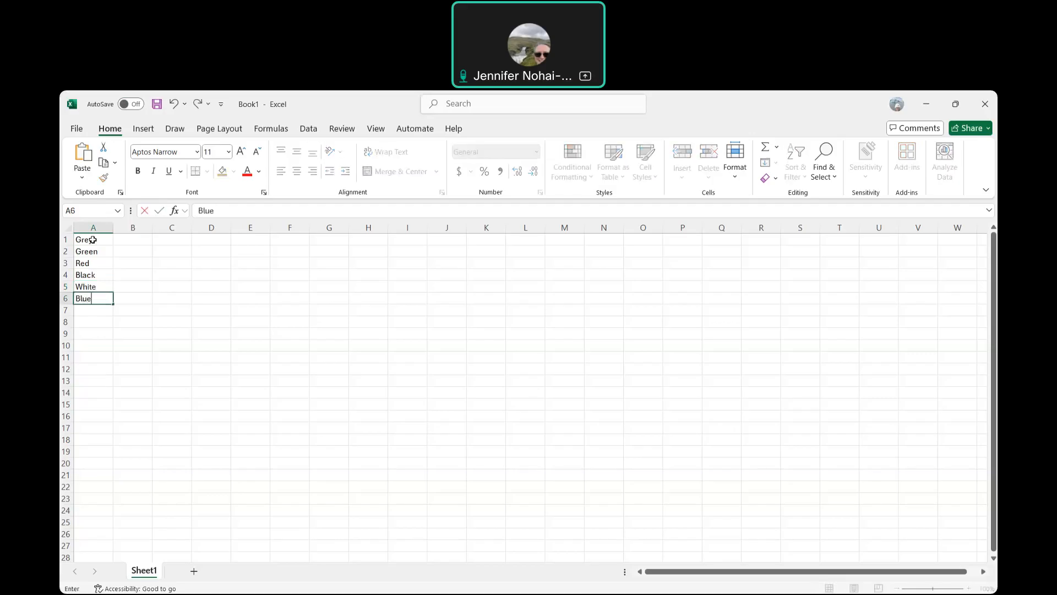
pyautogui.press('Tab')
# - Enter the counts 23, 52 and 41 in cells B1 through B3 beside Grey, Green and Red
pyautogui.press('Up')
pyautogui.press('Up')
pyautogui.press('Up')
pyautogui.press('Up')
pyautogui.press('Up')
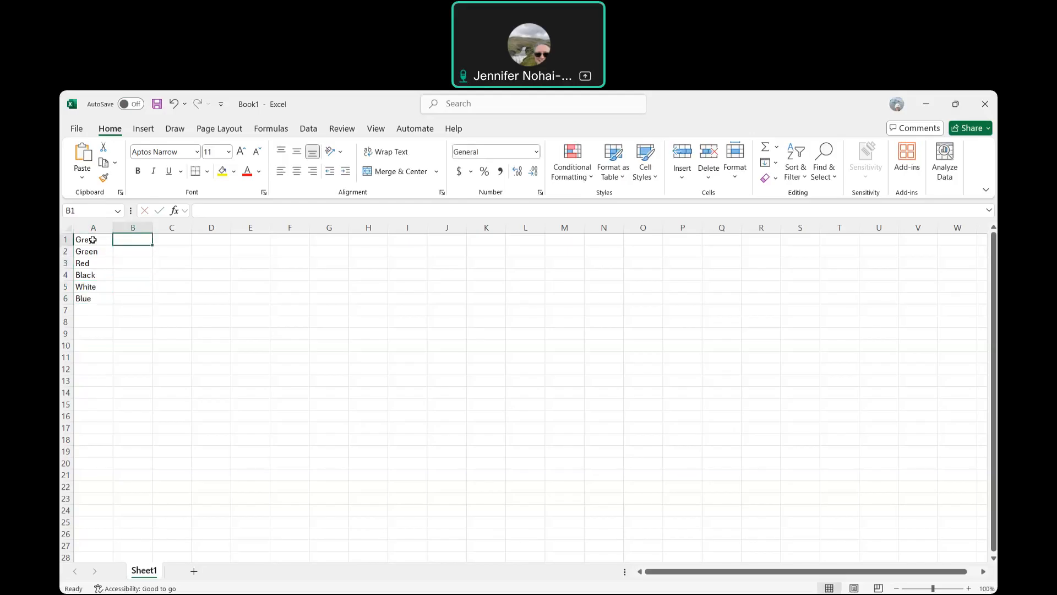
pyautogui.write('23')
pyautogui.press('Return')
pyautogui.write('52')
pyautogui.press('Return')
pyautogui.write('41')
pyautogui.press('Return')
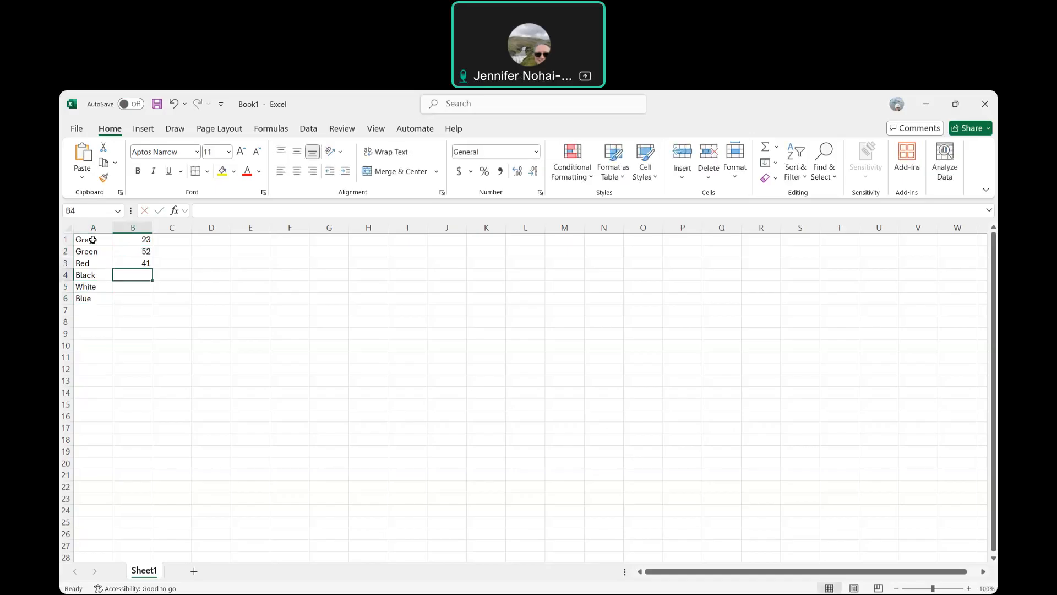
# - Enter the counts 39, 36 and 25 in cells B4 through B6 beside Black, White and Blue
pyautogui.write('39')
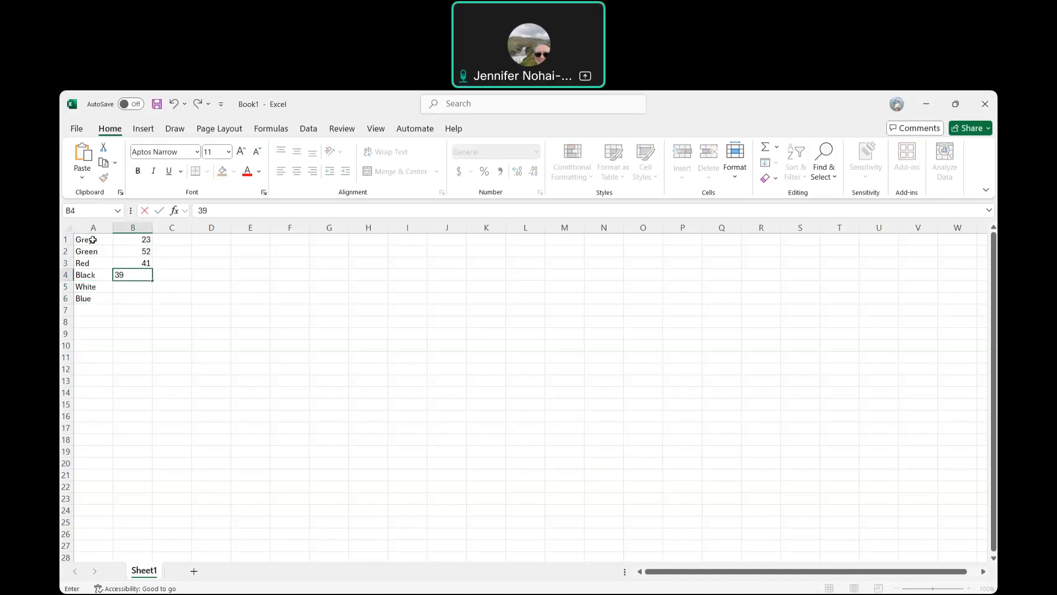
pyautogui.press('Return')
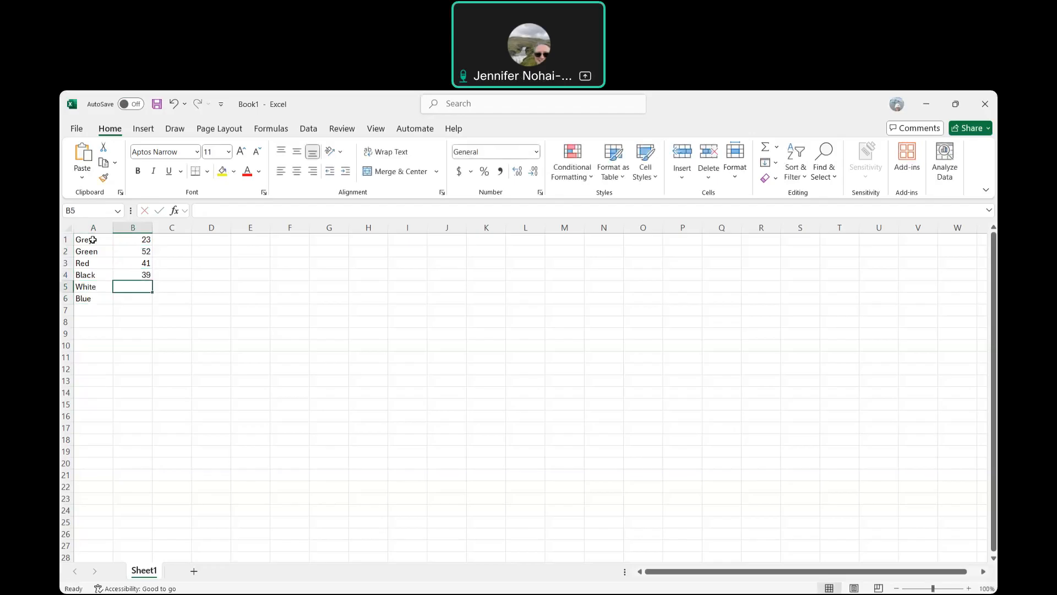
pyautogui.write('36')
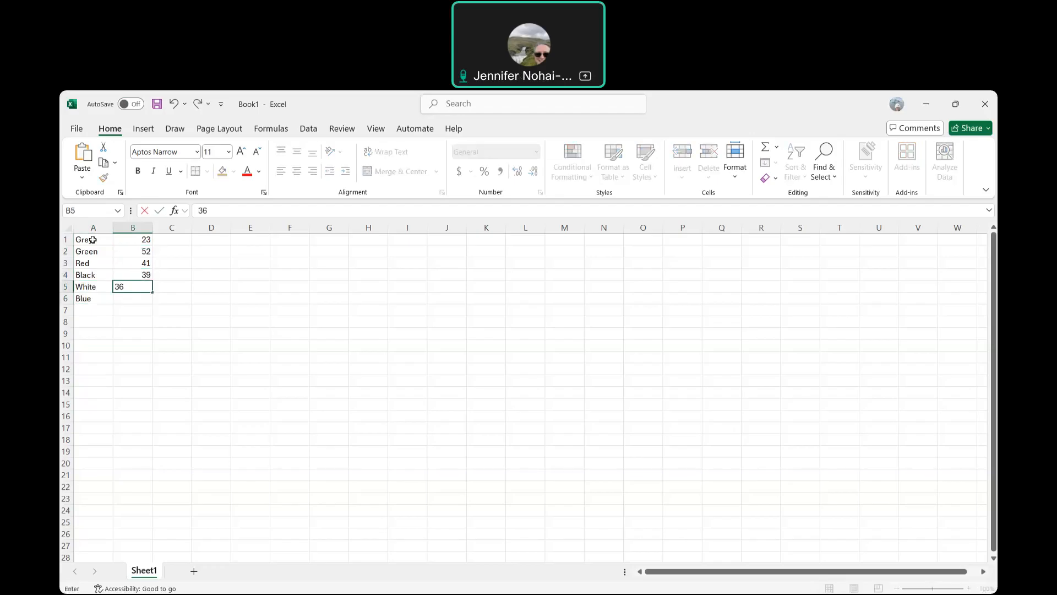
pyautogui.press('Return')
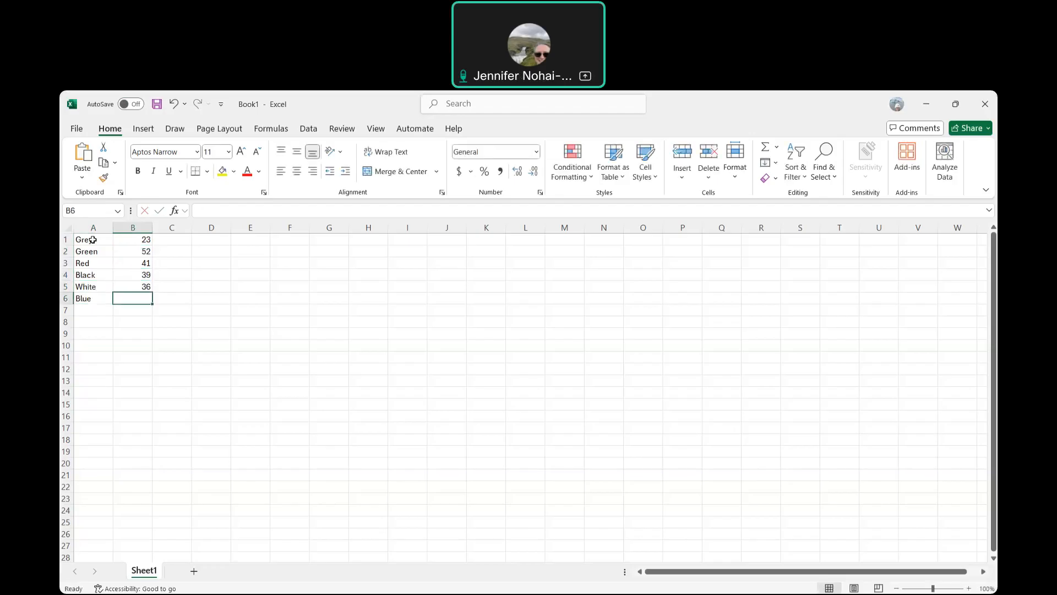
pyautogui.write('245')
pyautogui.press('BackSpace')
pyautogui.press('BackSpace')
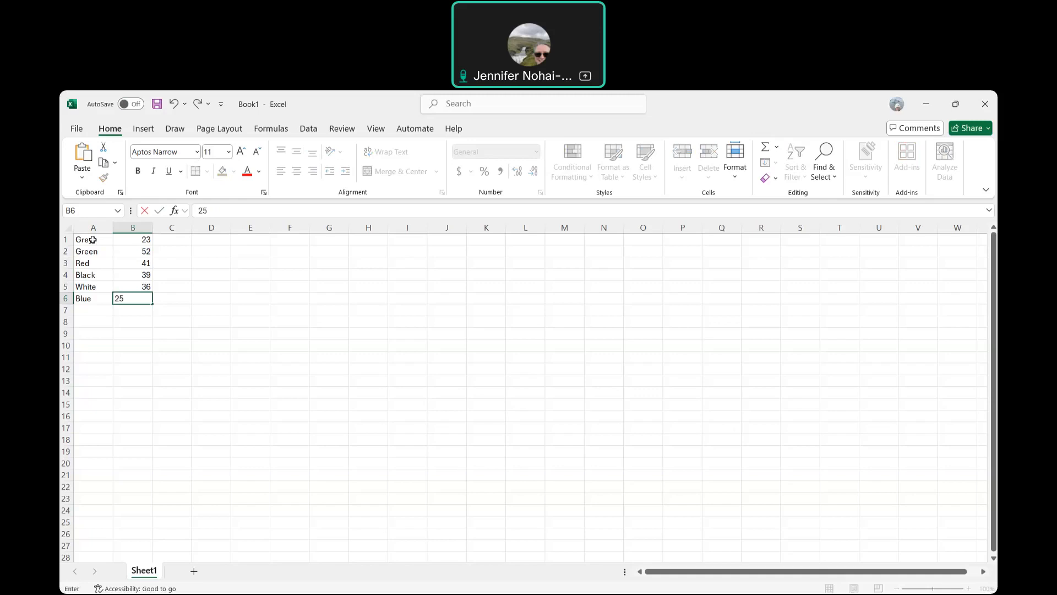
pyautogui.click(178, 273)
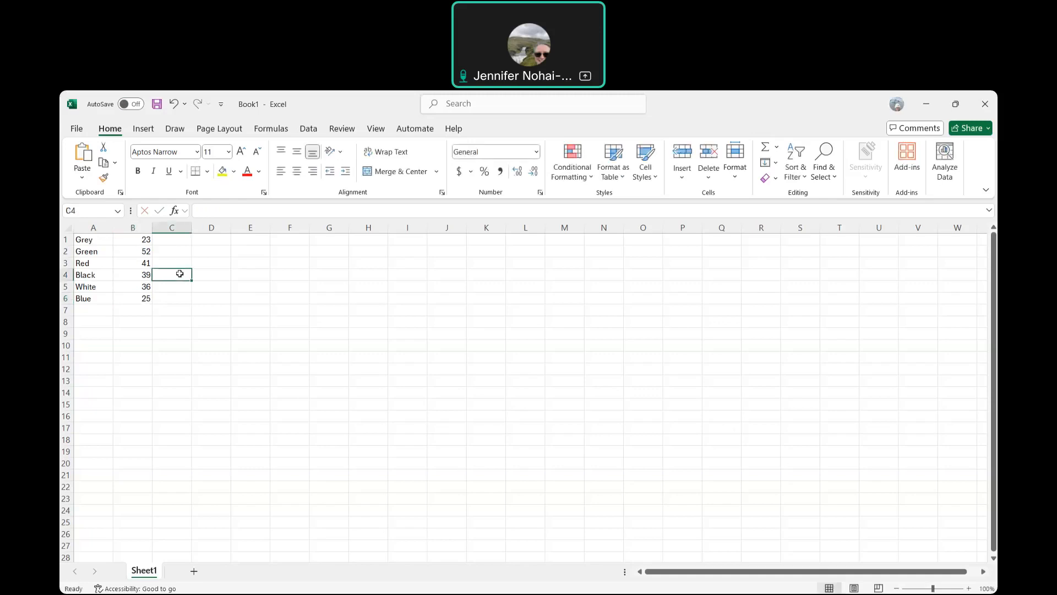
# - Insert a standard 2-D pie chart from the data in A1:B6
pyautogui.moveTo(85, 239); pyautogui.dragTo(129, 299)
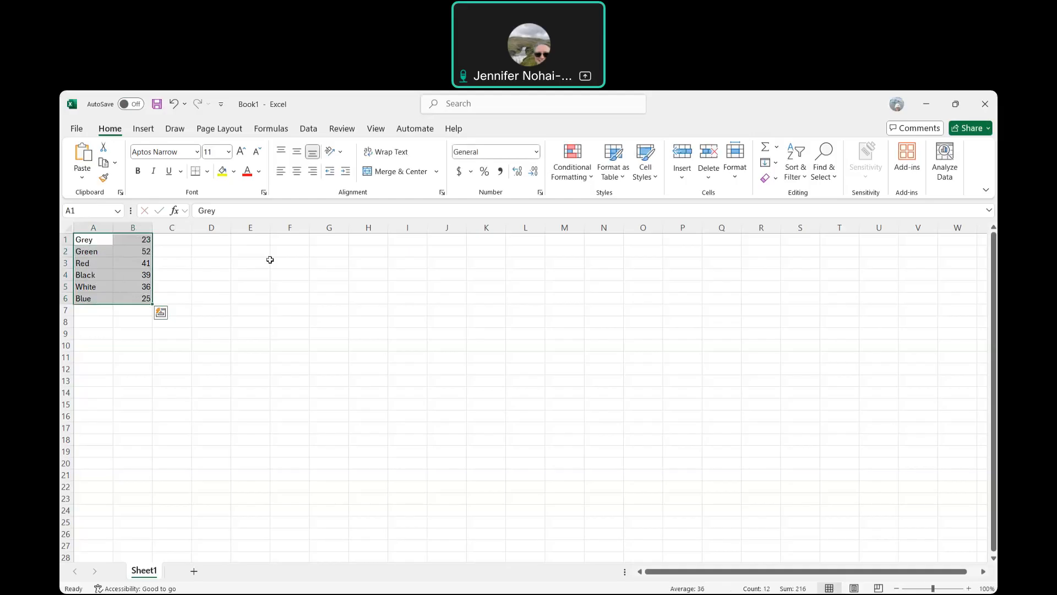
pyautogui.click(143, 129)
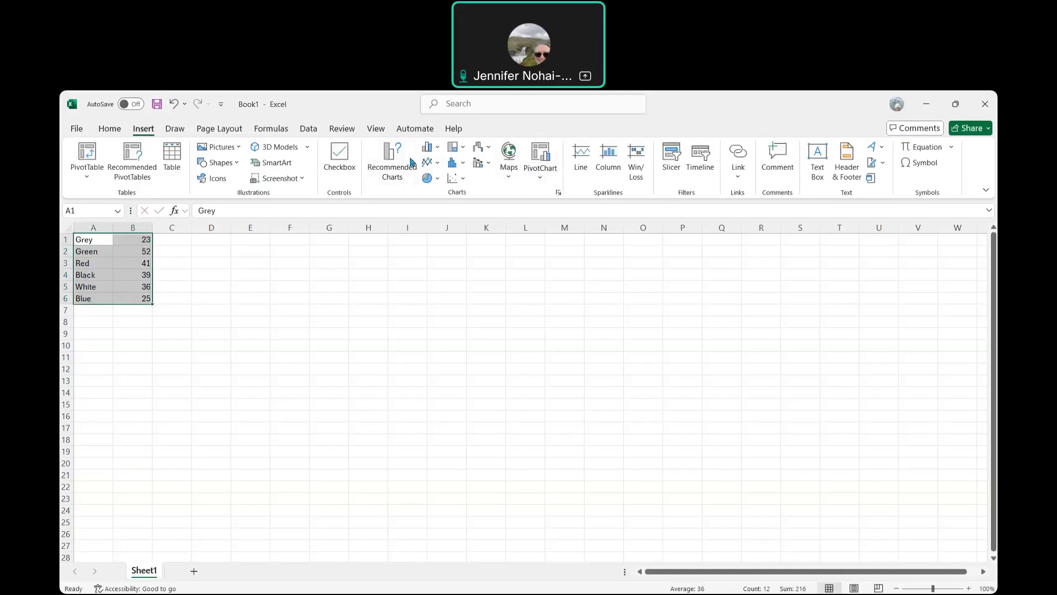
pyautogui.click(427, 178)
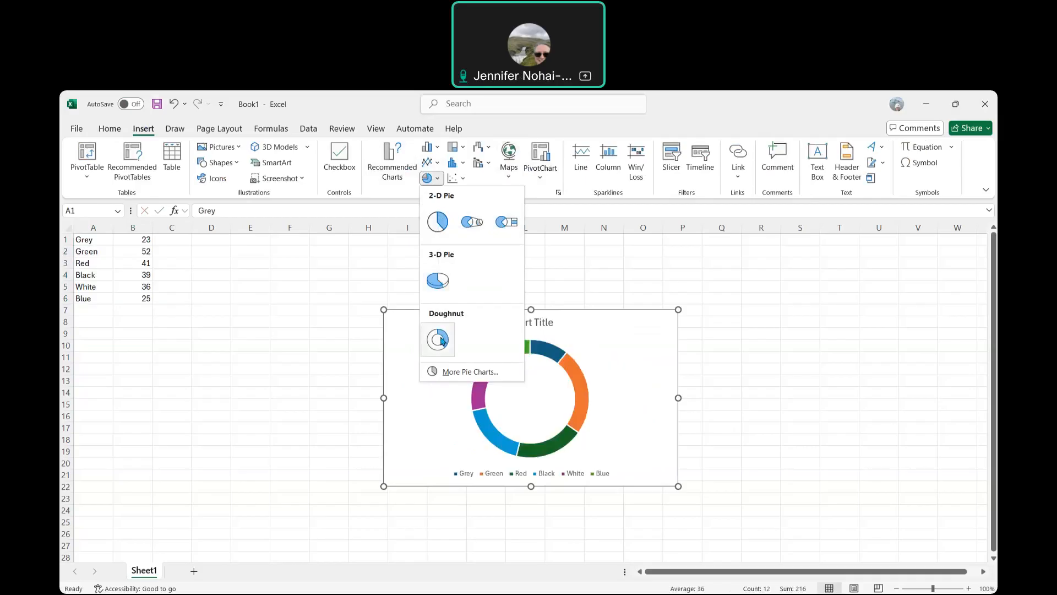
pyautogui.click(437, 223)
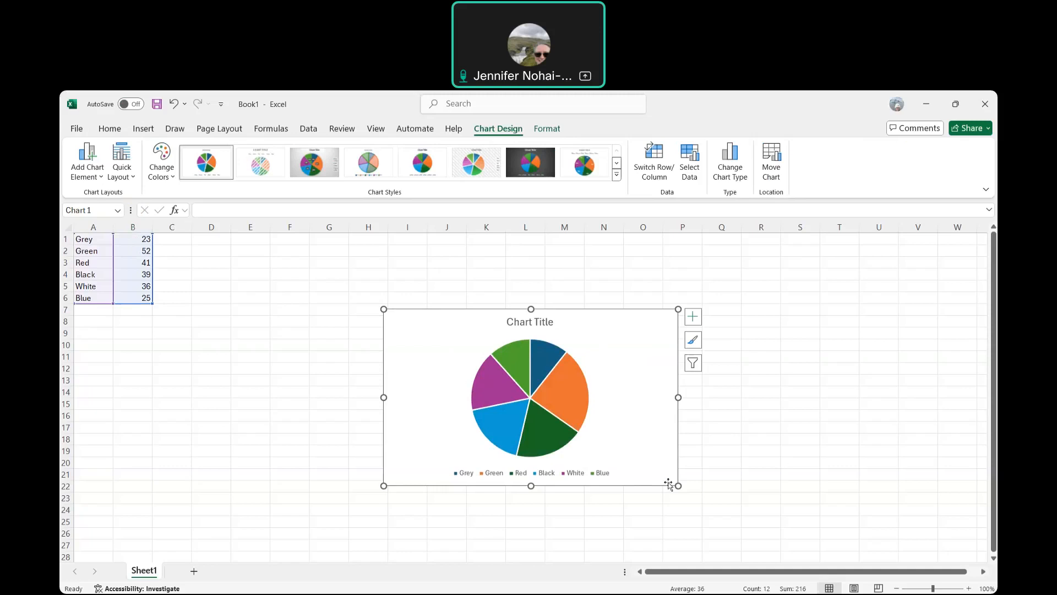
# - Add data labels to the pie chart and set their font colour to white
pyautogui.click(694, 318)
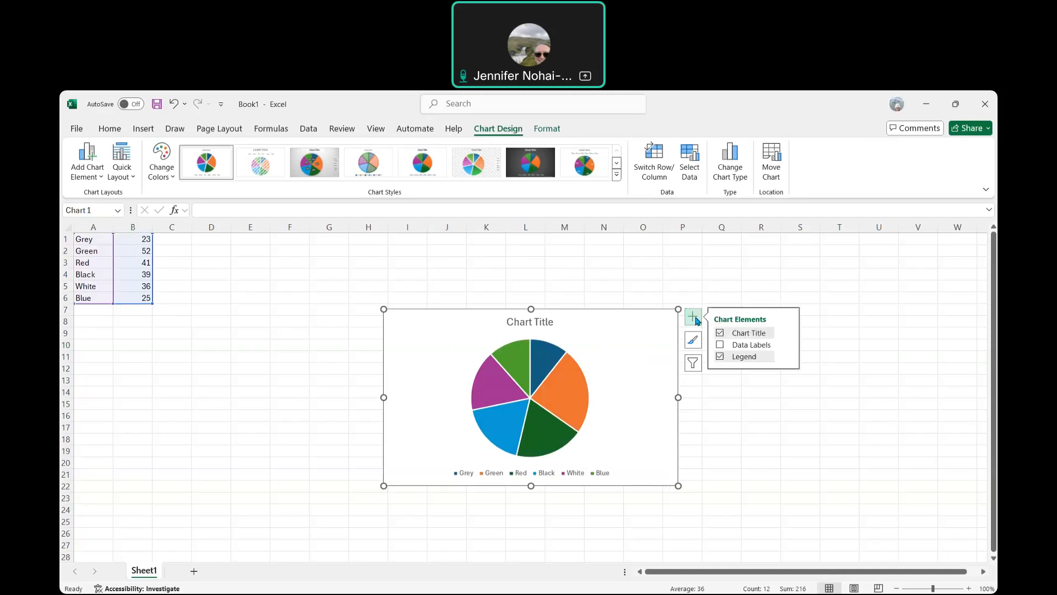
pyautogui.click(720, 345)
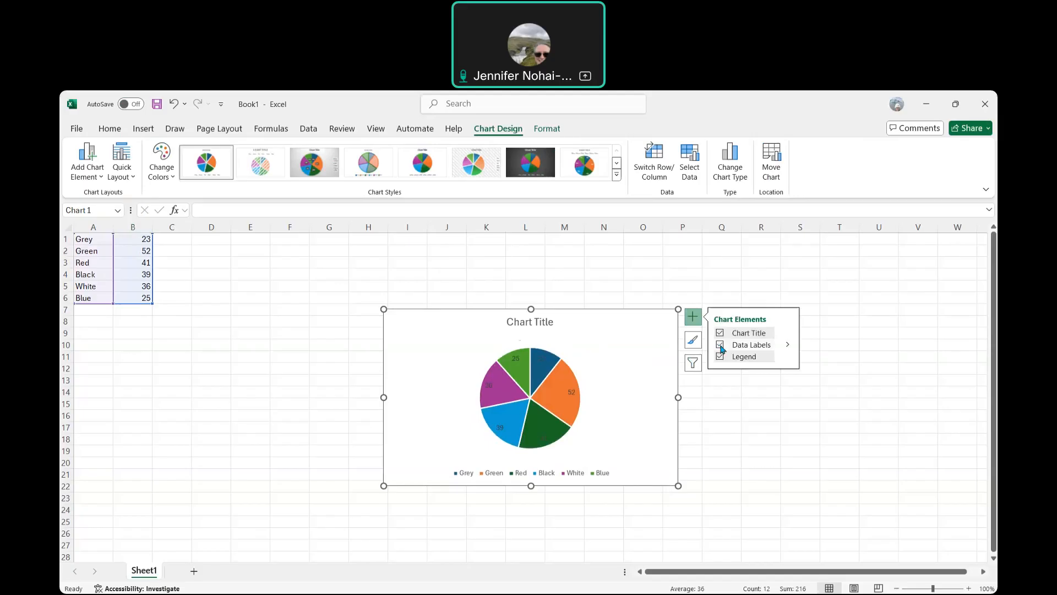
pyautogui.click(571, 392)
pyautogui.click(171, 179)
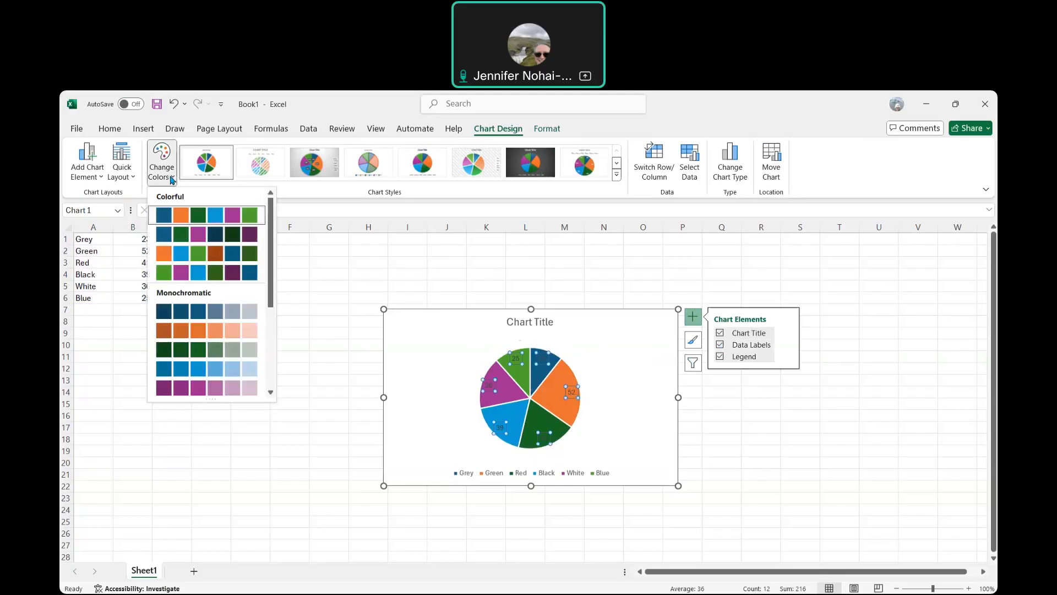
pyautogui.click(117, 131)
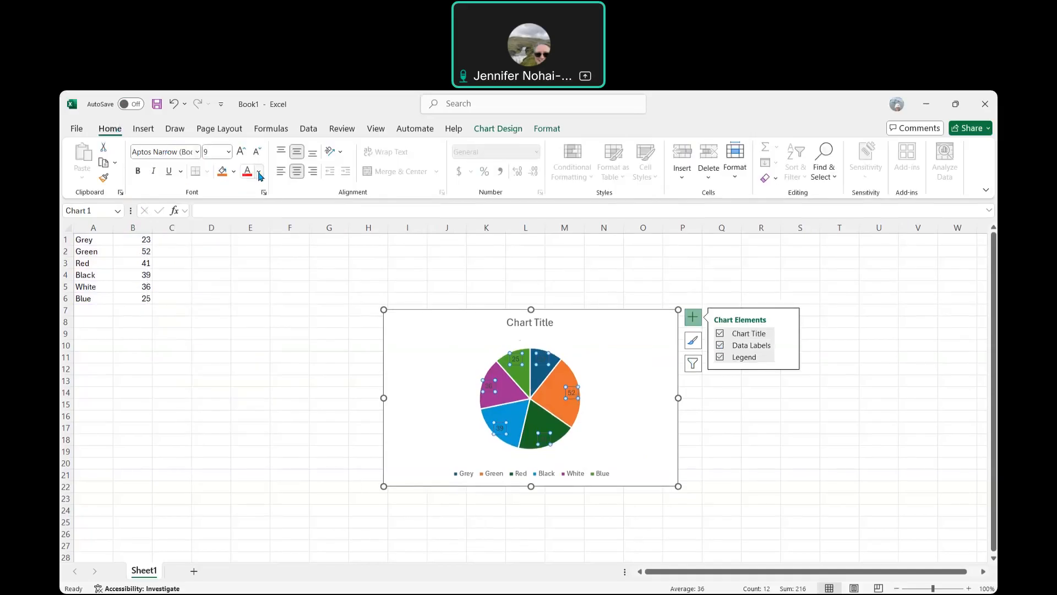
pyautogui.click(260, 176)
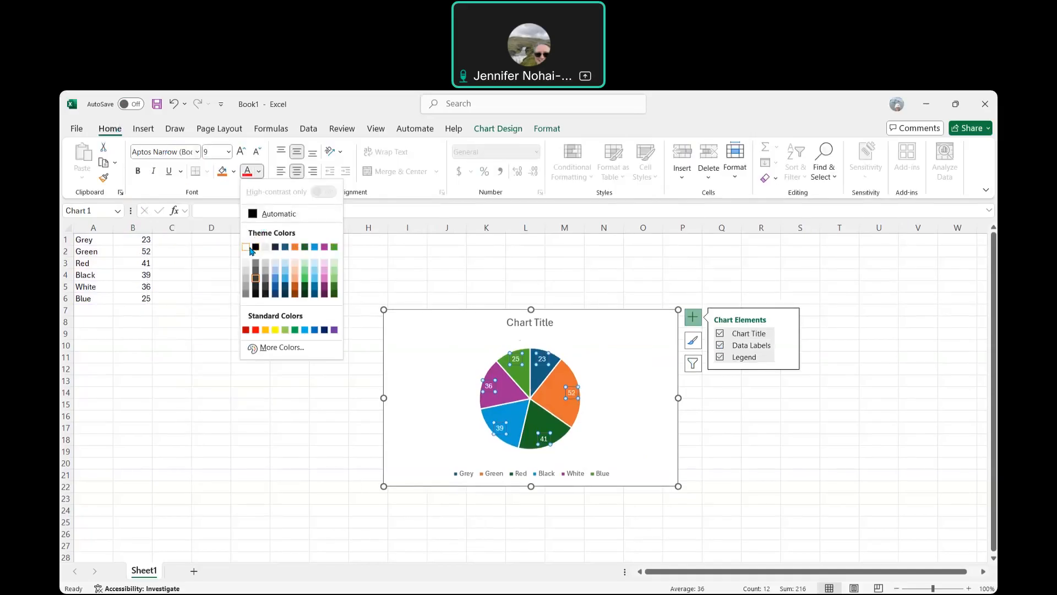
pyautogui.click(249, 247)
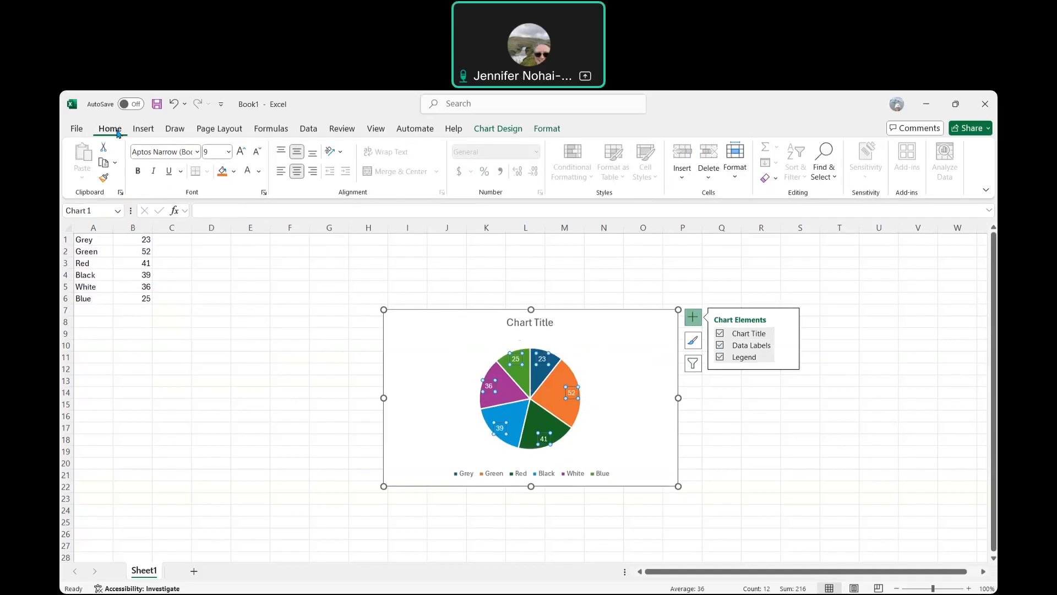
pyautogui.click(617, 402)
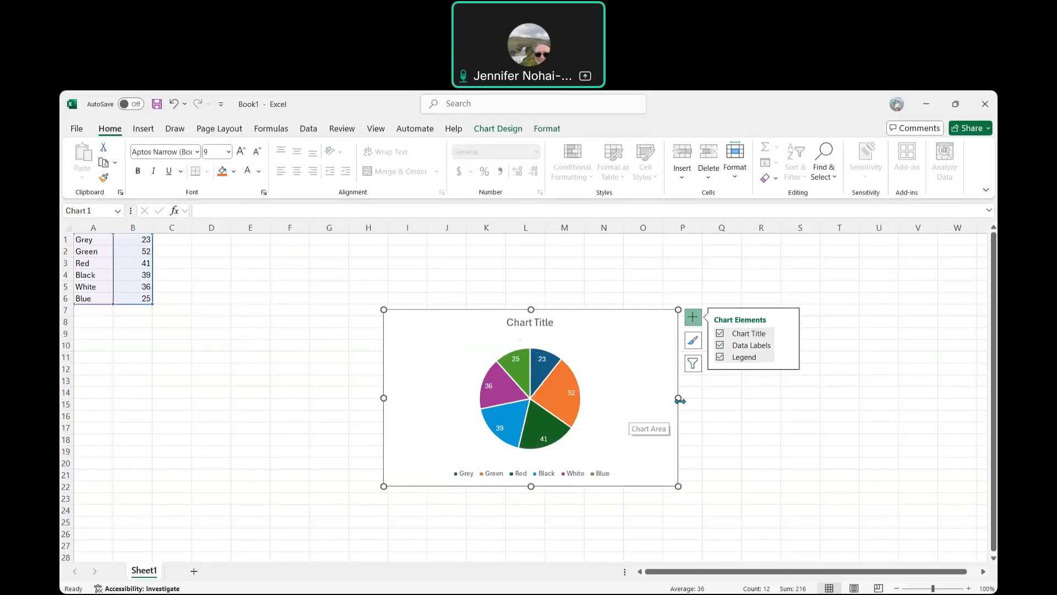
# - Replace the placeholder chart title with "Vehicle color involved in total-loss collisions"
pyautogui.click(557, 324)
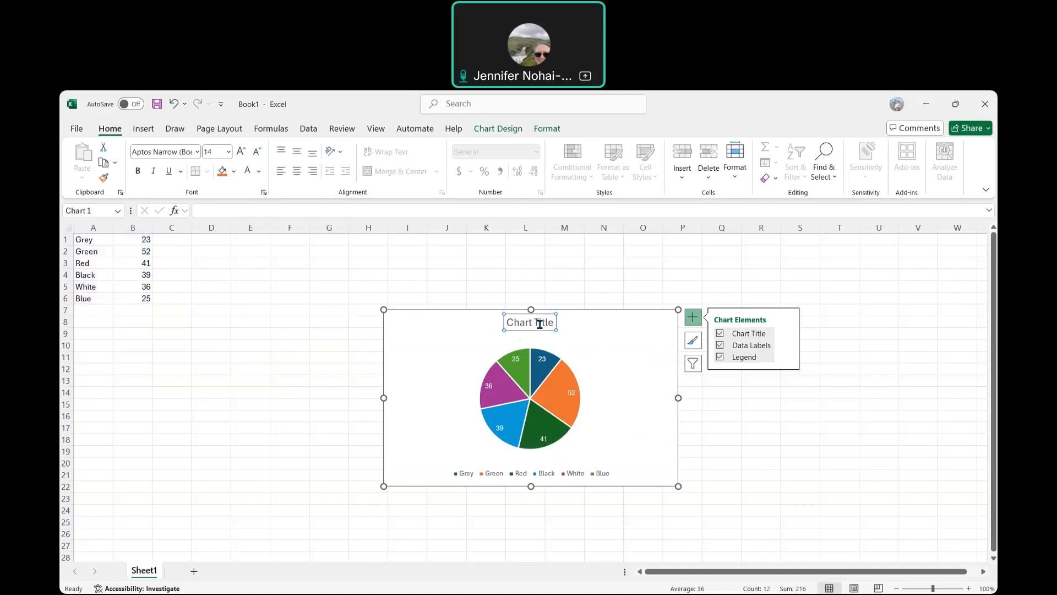
pyautogui.click(551, 322)
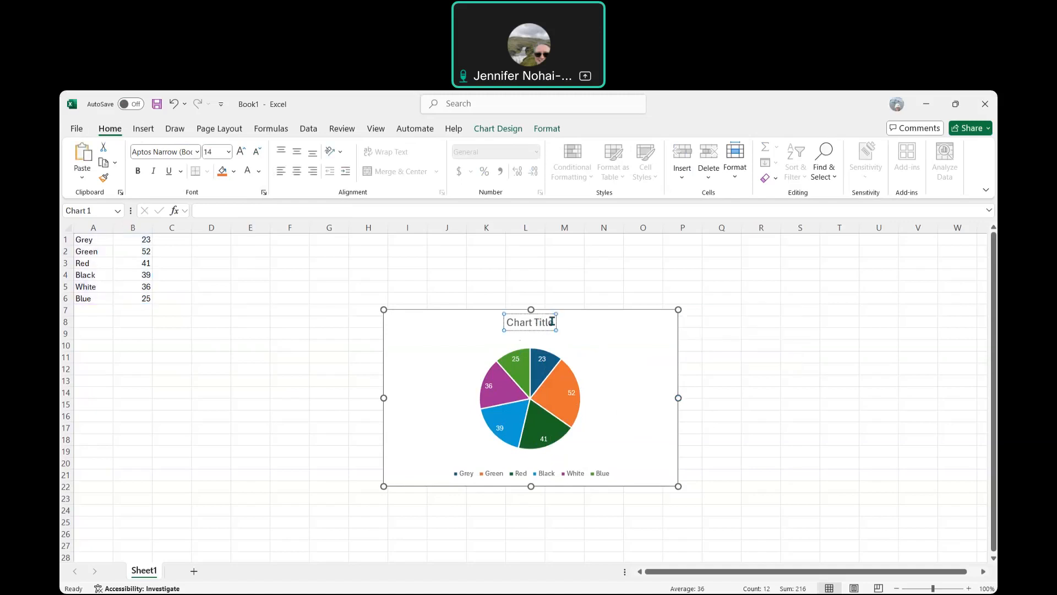
pyautogui.press('BackSpace')
pyautogui.press('BackSpace')
pyautogui.press('BackSpace')
pyautogui.press('BackSpace')
pyautogui.press('BackSpace')
pyautogui.press('BackSpace')
pyautogui.press('BackSpace')
pyautogui.press('BackSpace')
pyautogui.press('BackSpace')
pyautogui.press('BackSpace')
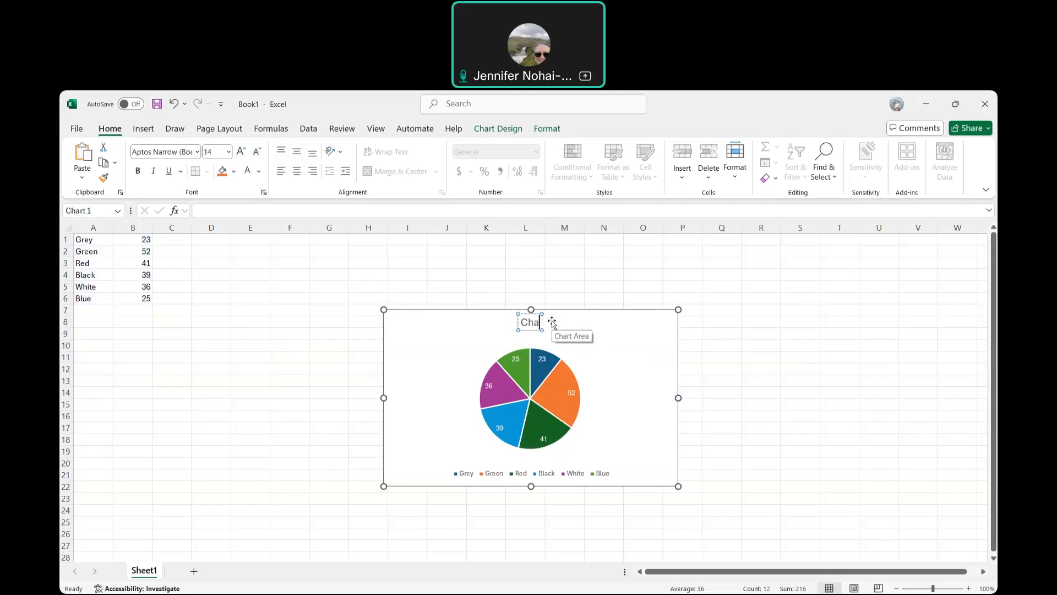
pyautogui.press('BackSpace')
pyautogui.write('Vehicle color')
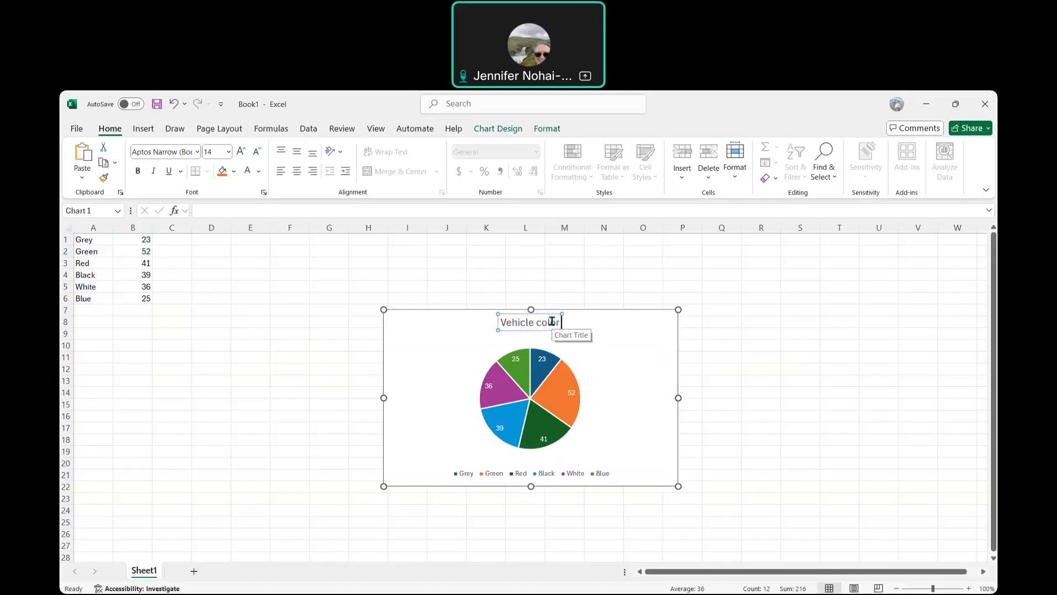
pyautogui.write(' involv')
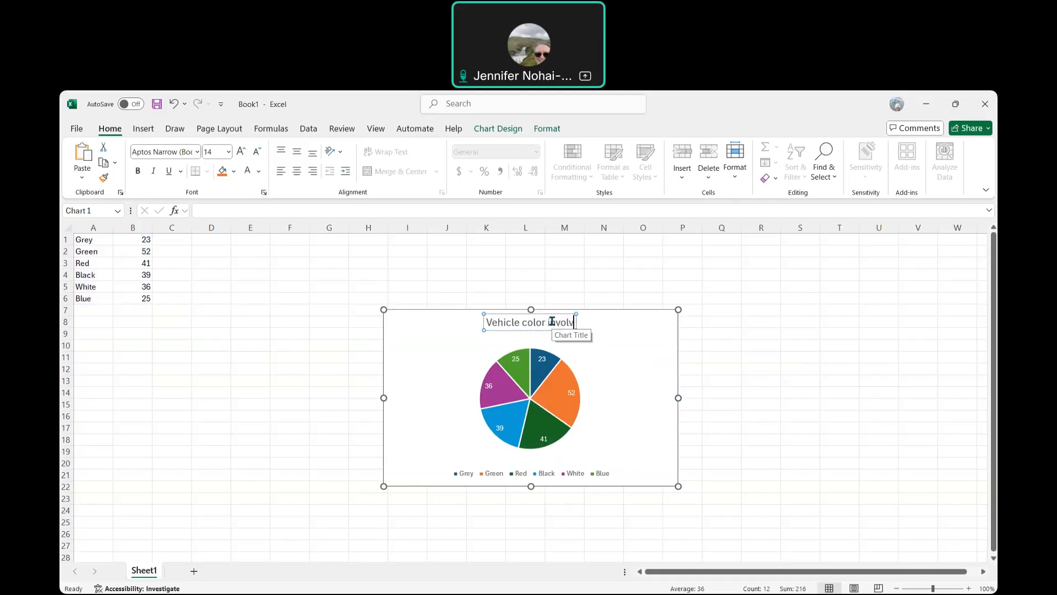
pyautogui.write('ed in total-loss collisions')
pyautogui.click(630, 372)
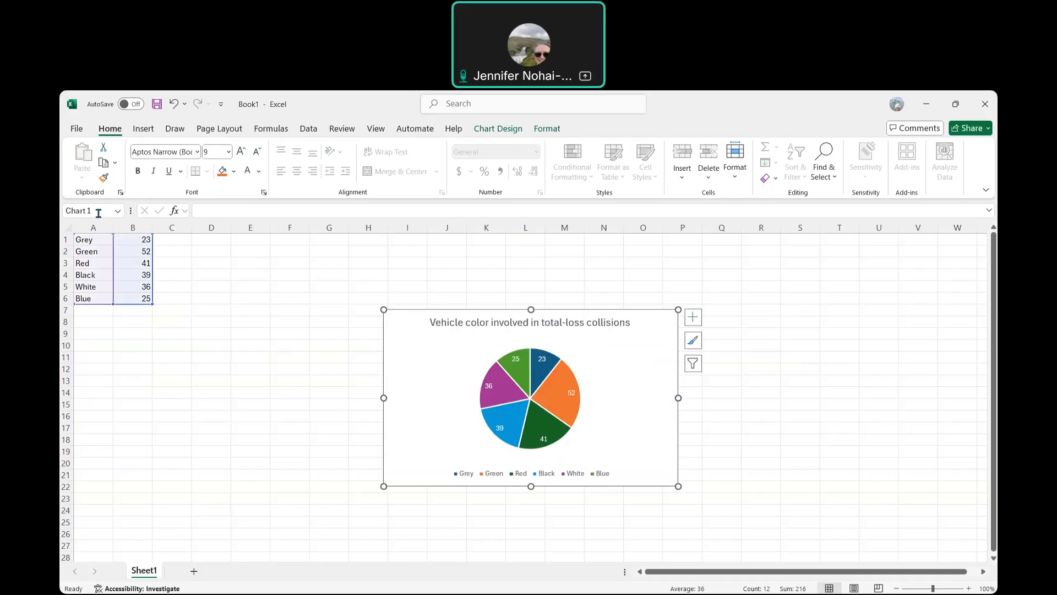
# - Set the chart's legend position to Right after trying it hidden and in the Top and Bottom positions
pyautogui.click(693, 318)
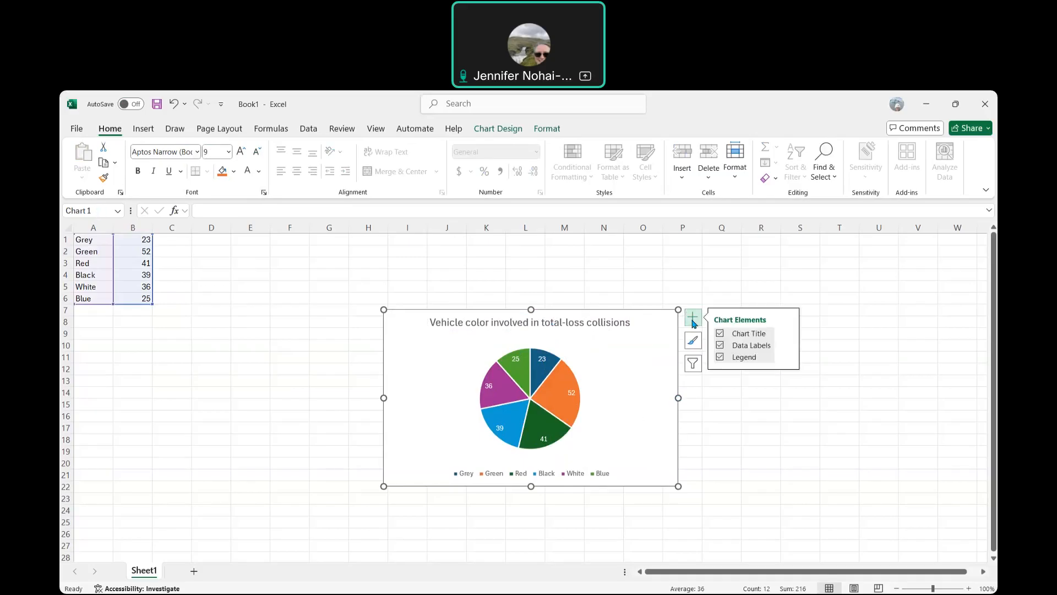
pyautogui.click(721, 357)
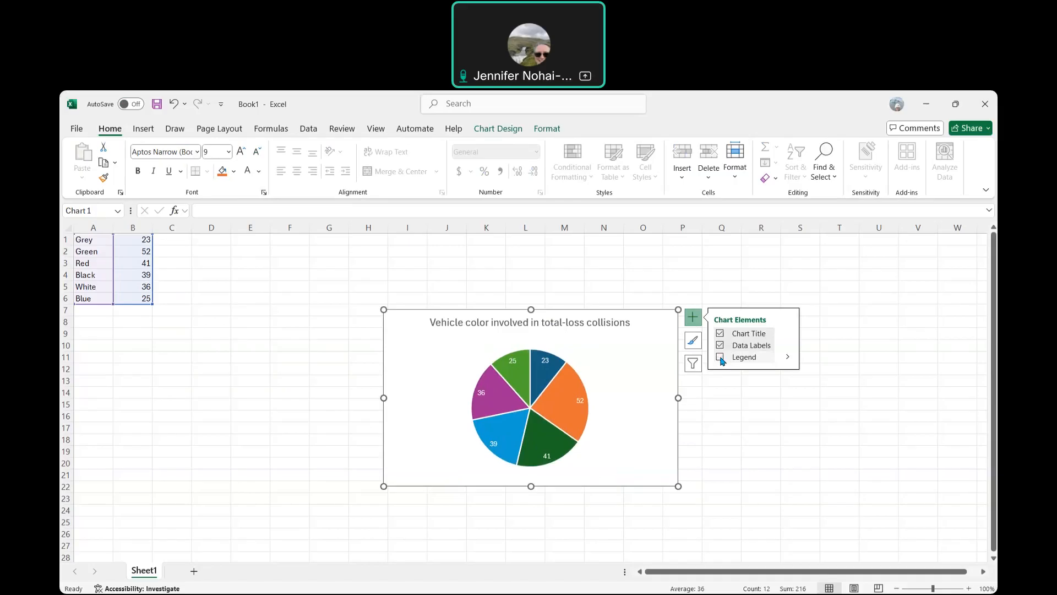
pyautogui.click(721, 357)
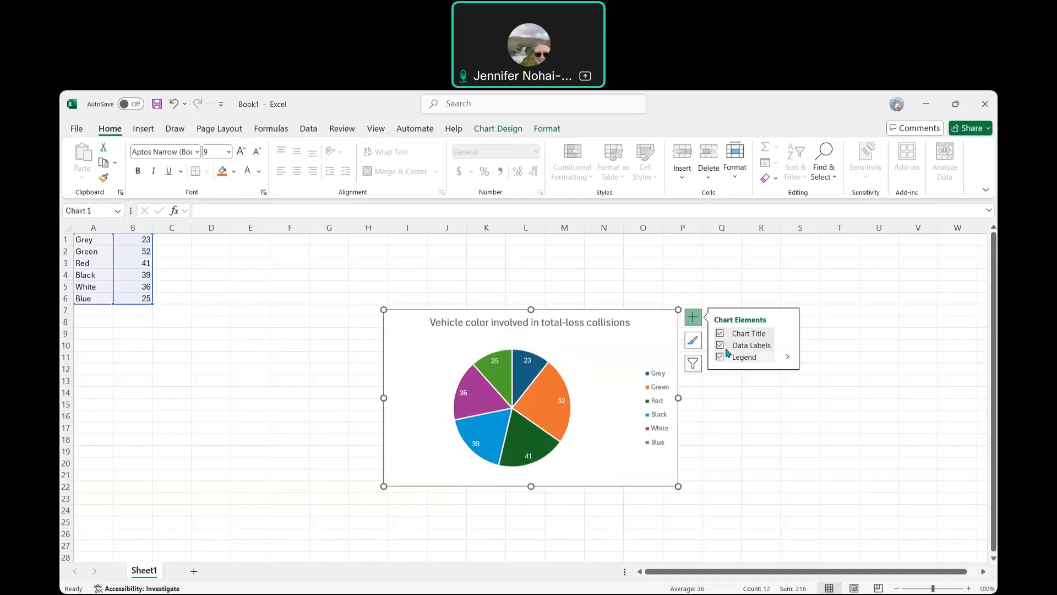
pyautogui.click(789, 358)
pyautogui.click(810, 378)
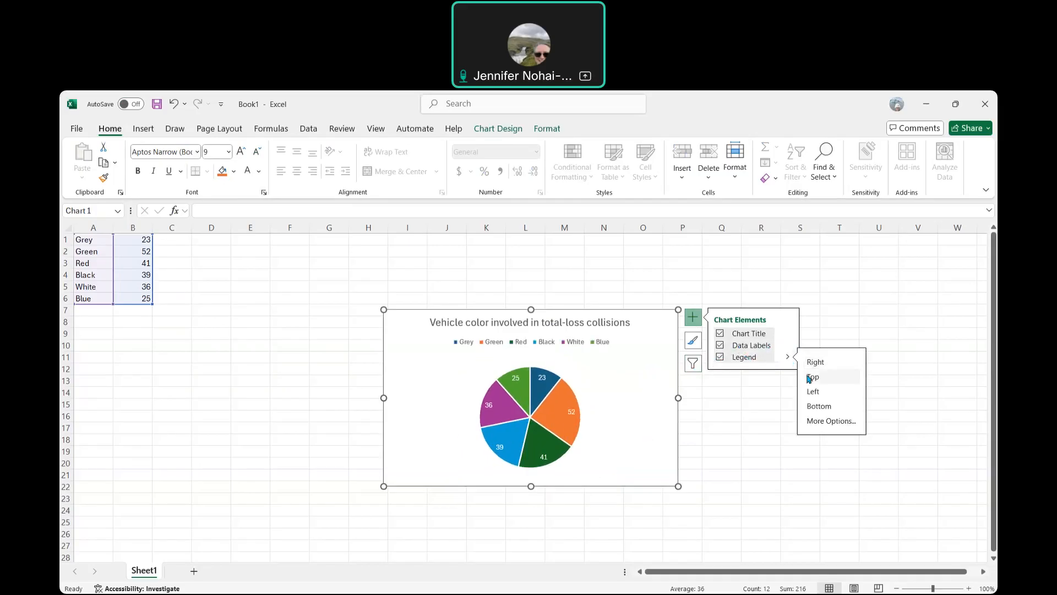
pyautogui.click(817, 410)
pyautogui.click(814, 362)
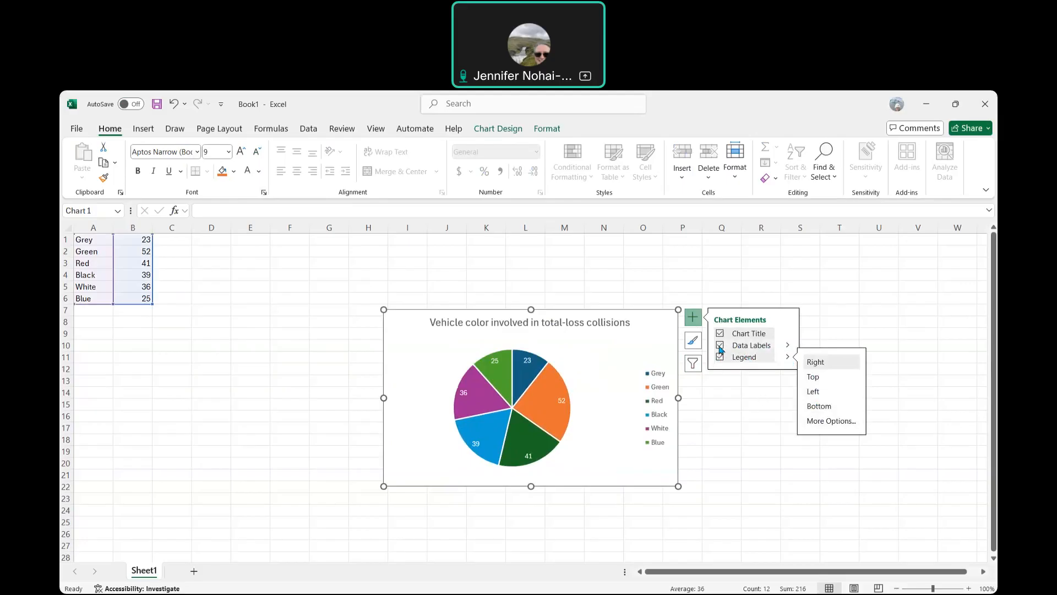
# - Change the pie chart's data labels to data callouts showing category name and percentage, positioned at Outside End
pyautogui.click(790, 349)
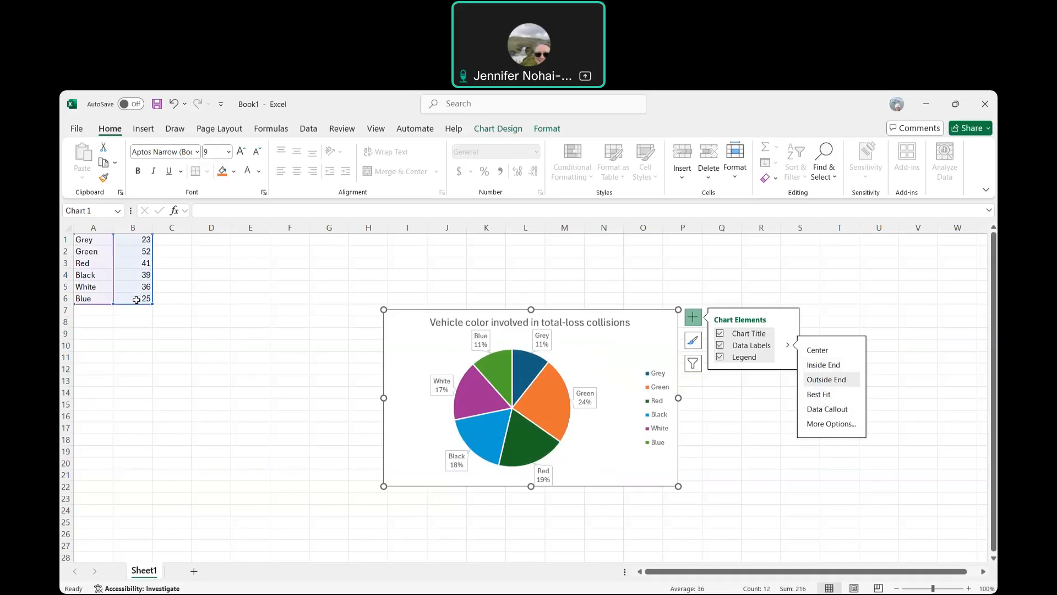
# - Enter the row label "Total" in cell A7, below the list of vehicle colours
pyautogui.click(92, 313)
pyautogui.write('T')
pyautogui.press('BackSpace')
pyautogui.press('BackSpace')
pyautogui.write('otal')
pyautogui.press('Tab')
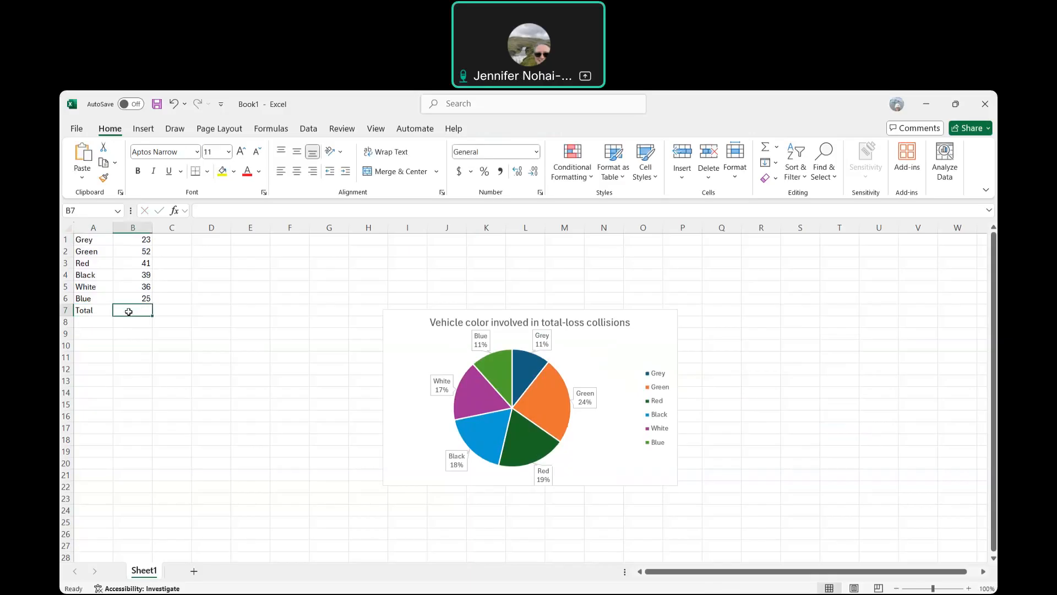
# - Total the vehicle counts in cell B7 with the formula =SUM(B1:B6)
pyautogui.click(207, 211)
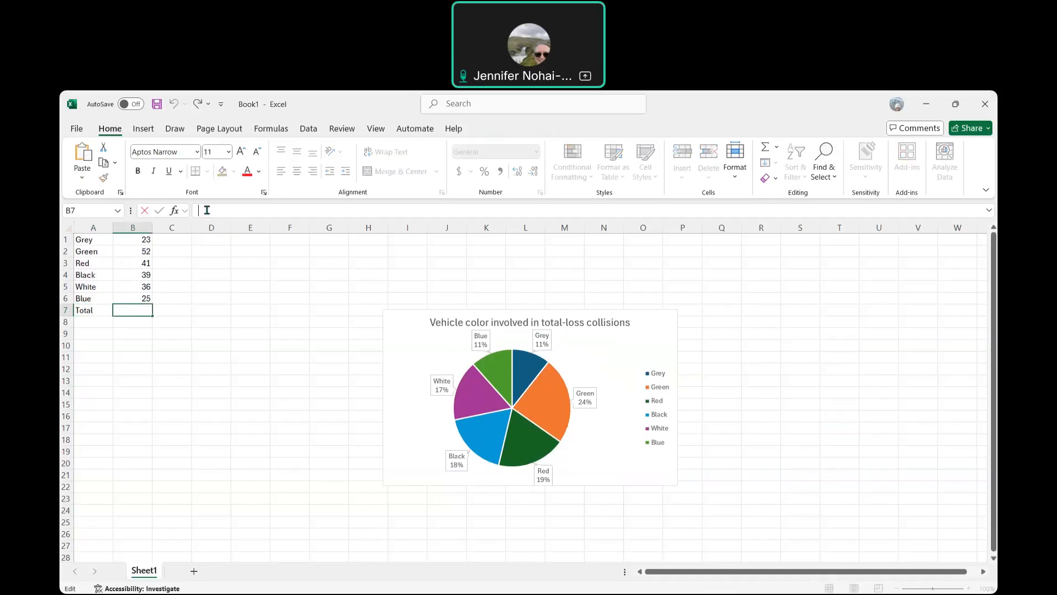
pyautogui.write('=')
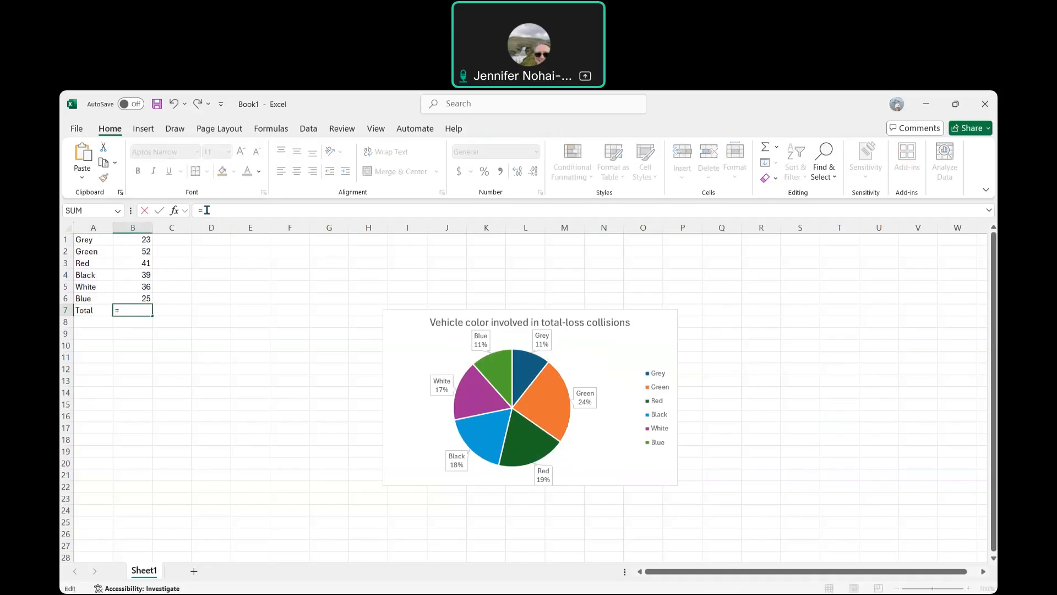
pyautogui.write('sum')
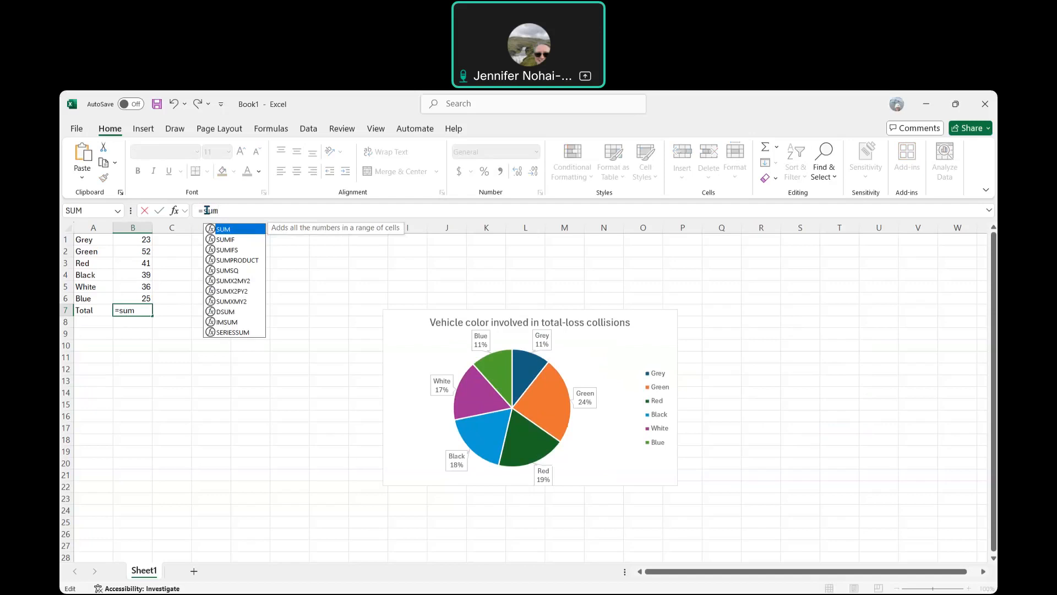
pyautogui.write('(B1')
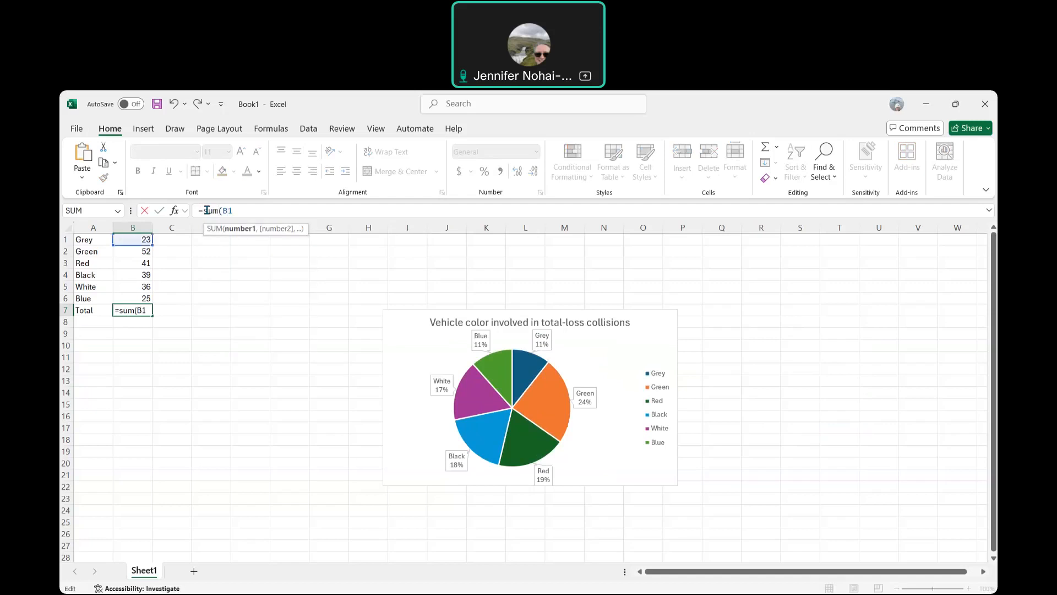
pyautogui.write(':B')
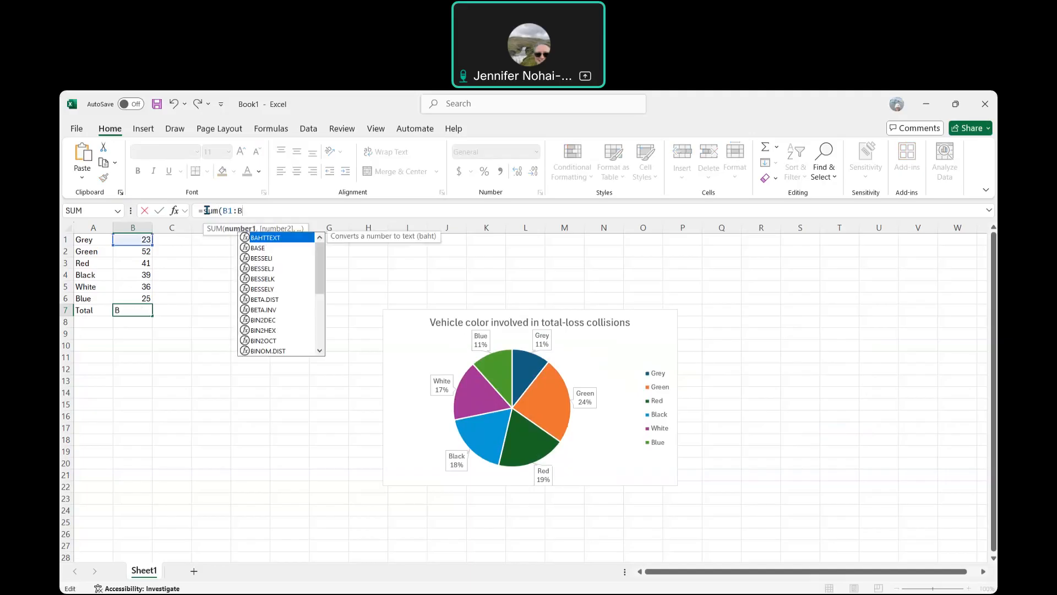
pyautogui.write('6)')
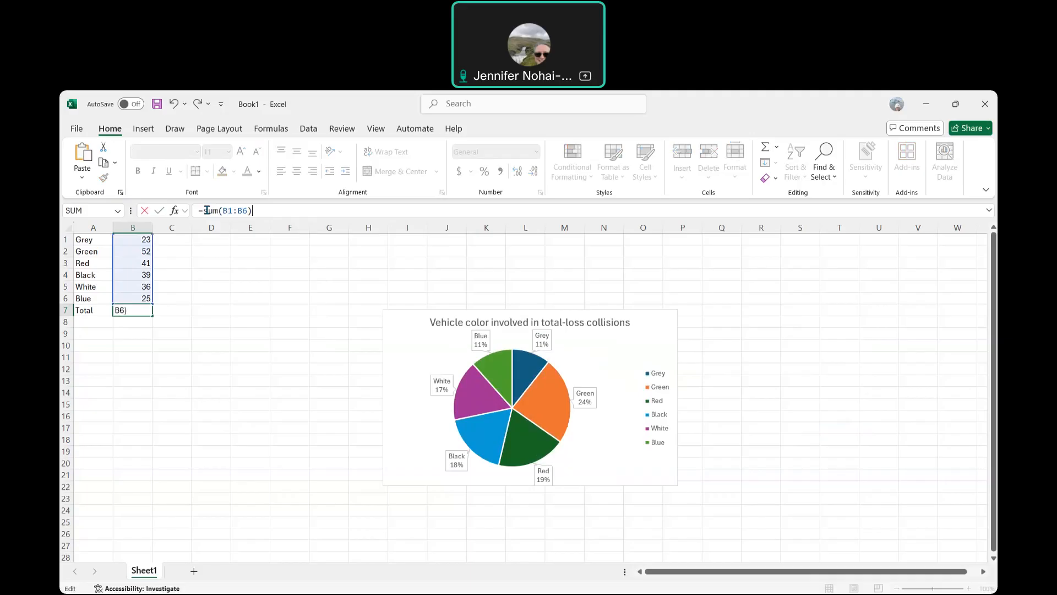
pyautogui.press('Return')
pyautogui.click(130, 308)
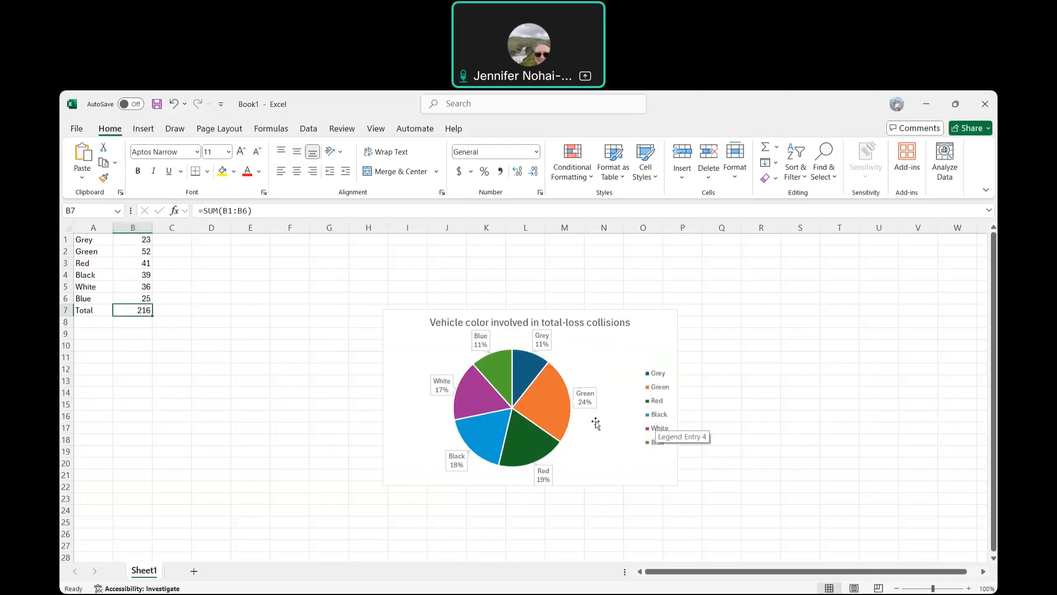
# - Apply the chart style with a grey gradient background and dark callout labels, and recolour the pie with the monochromatic orange palette
pyautogui.click(633, 341)
pyautogui.click(695, 345)
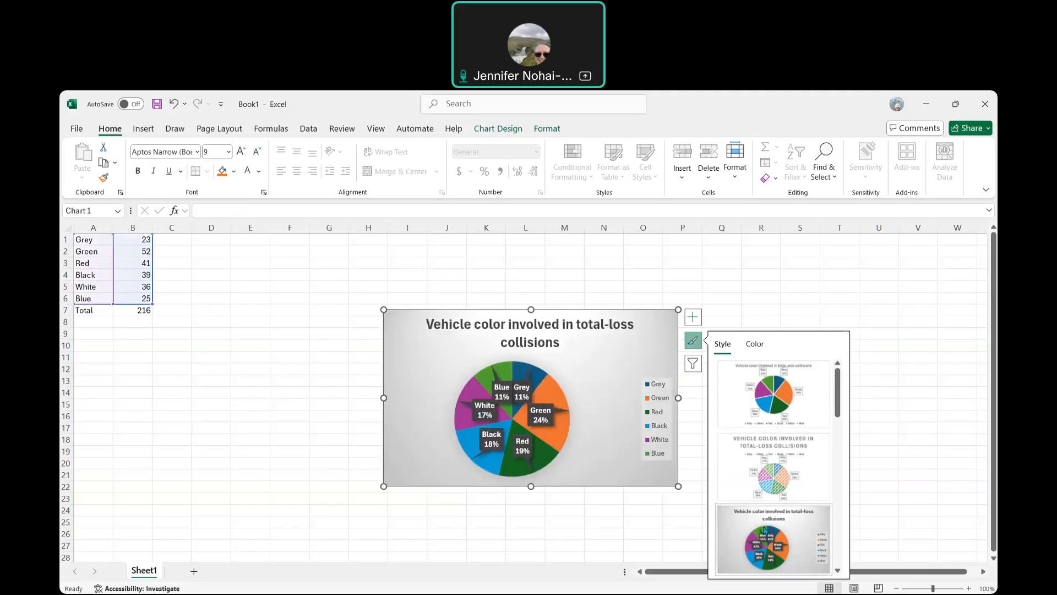
pyautogui.click(752, 345)
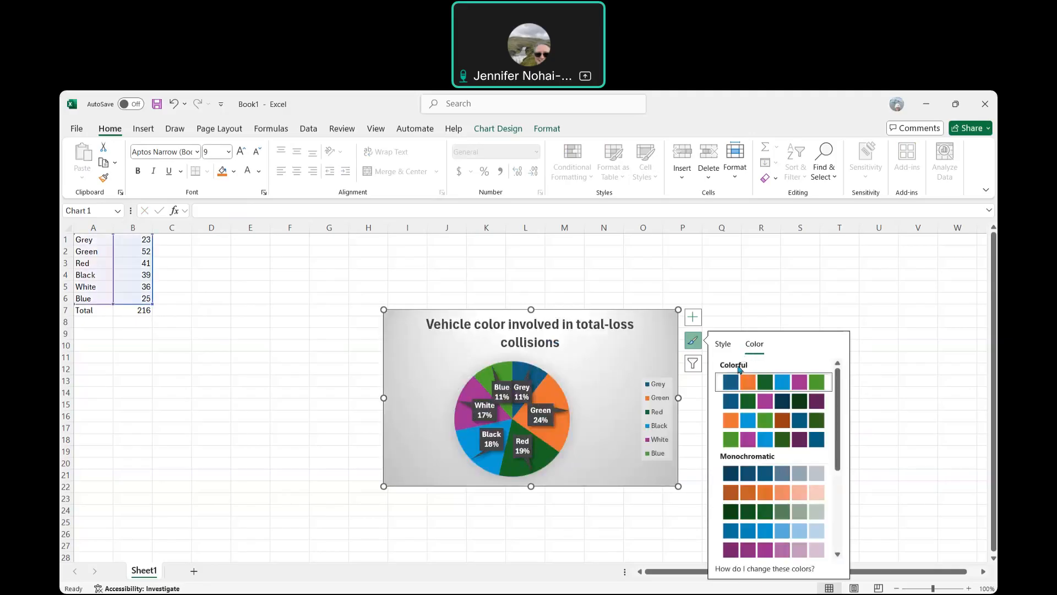
pyautogui.click(734, 492)
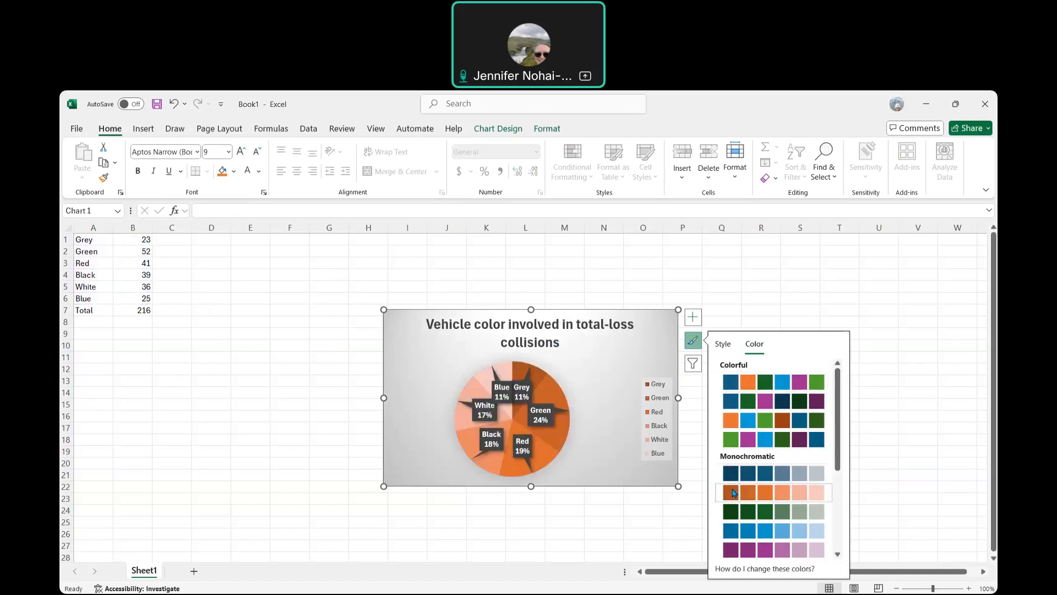